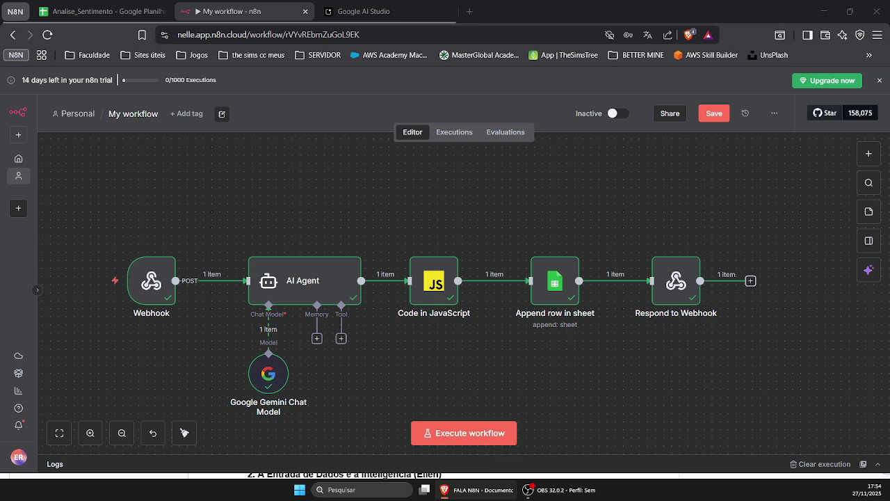
Inspect the Webhook and AI Agent node settings
{"action": "scroll", "coordinate": [348, 476], "scroll_direction": "down", "scroll_amount": 1}
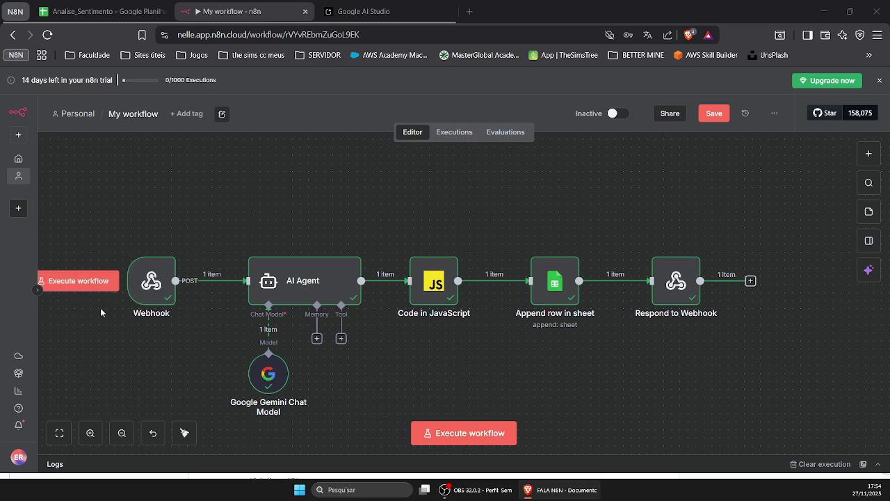
{"action": "mouse_move", "coordinate": [145, 295]}
{"action": "double_click", "coordinate": [146, 294]}
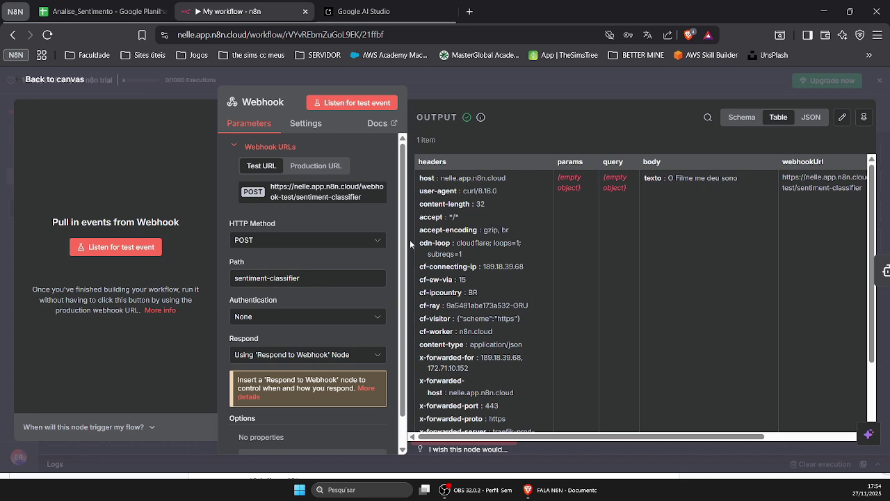
{"action": "left_click", "coordinate": [500, 86]}
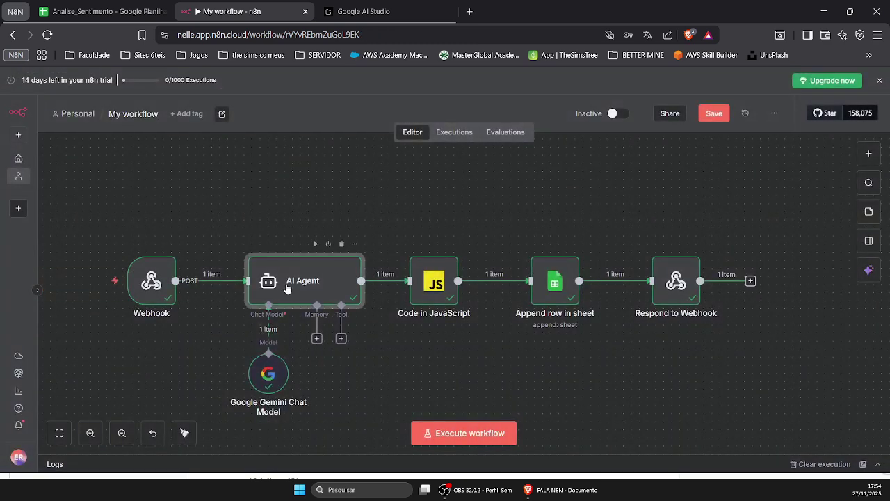
{"action": "double_click", "coordinate": [288, 288]}
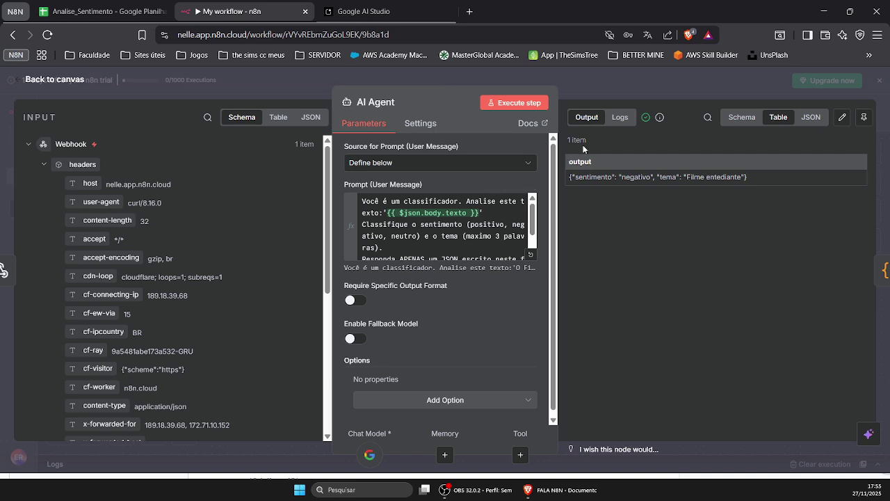
{"action": "key", "text": "Escape"}
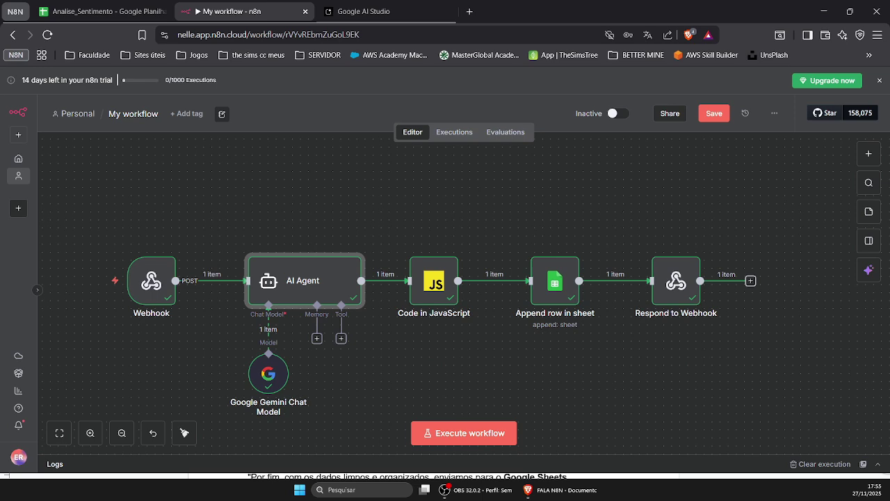
Review the Append row in sheet node and the Code in JavaScript node's code
{"action": "double_click", "coordinate": [558, 298]}
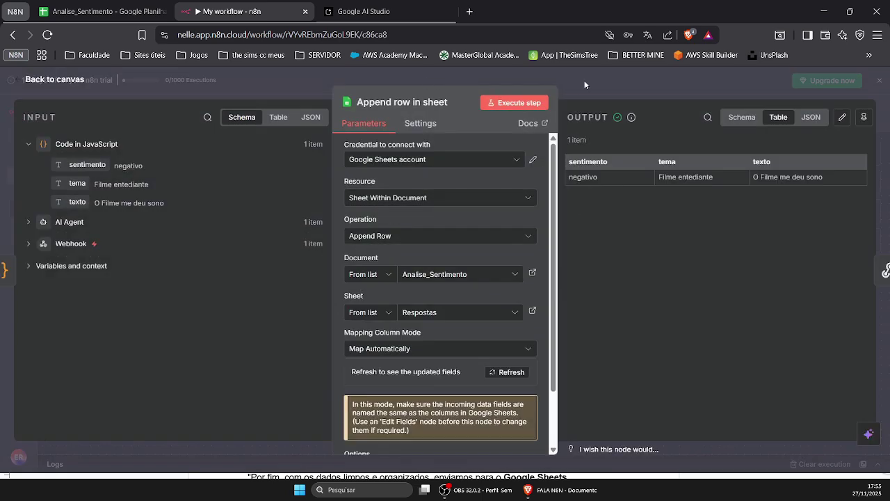
{"action": "left_click", "coordinate": [584, 85]}
{"action": "double_click", "coordinate": [429, 296]}
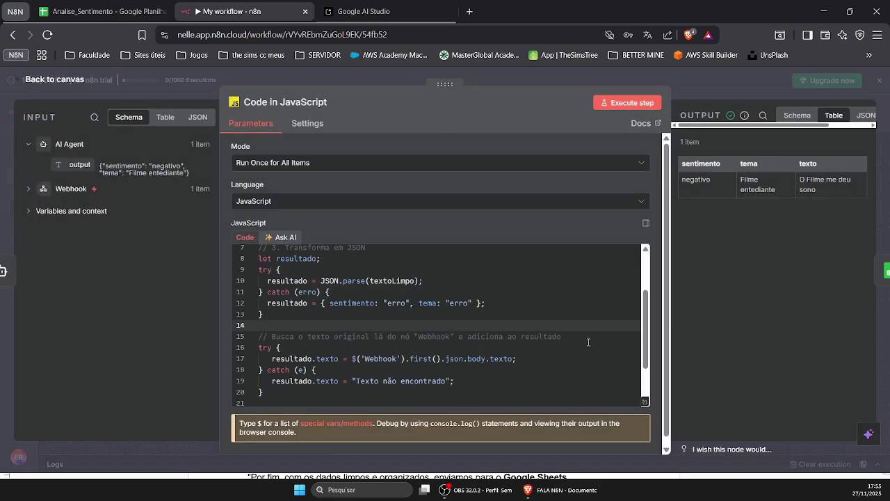
{"action": "scroll", "coordinate": [624, 346], "scroll_direction": "up", "scroll_amount": 2}
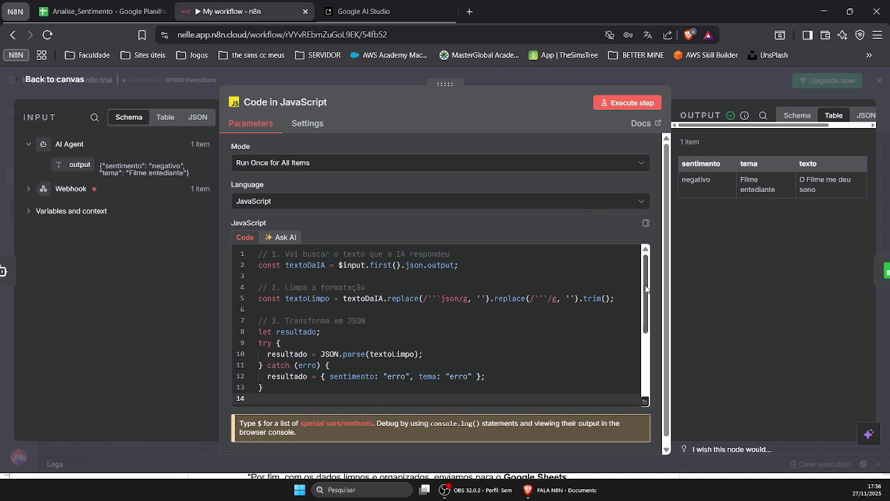
{"action": "left_click_drag", "start_coordinate": [647, 289], "coordinate": [651, 302]}
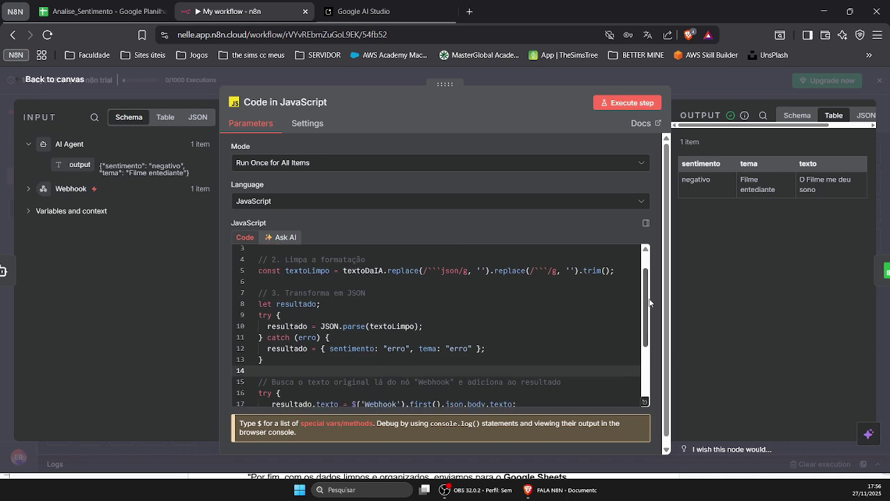
{"action": "left_click_drag", "start_coordinate": [650, 303], "coordinate": [642, 286]}
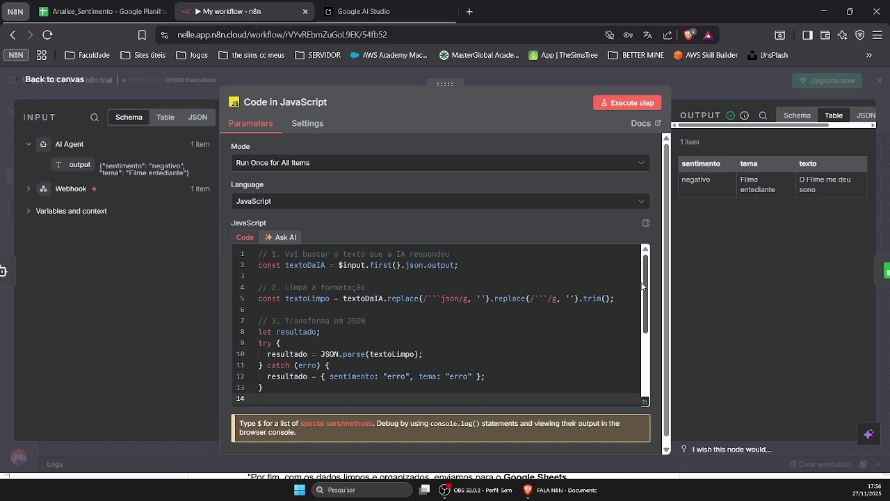
{"action": "left_click_drag", "start_coordinate": [650, 305], "coordinate": [653, 367]}
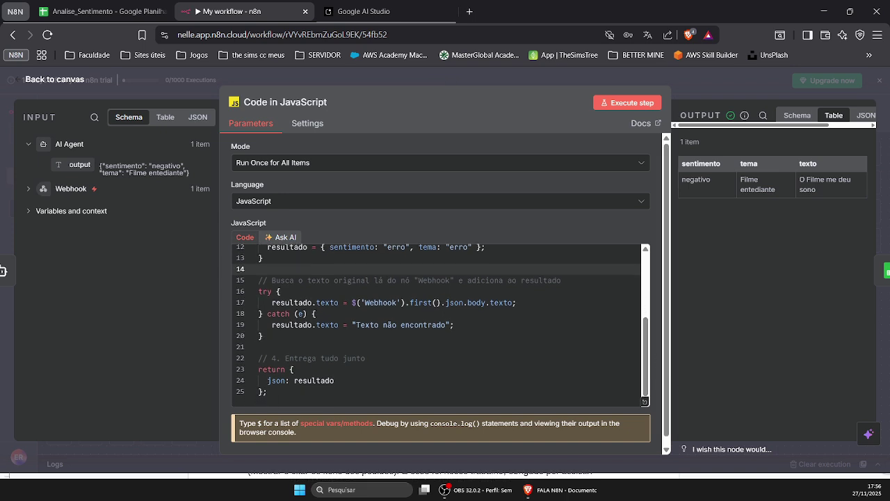
{"action": "left_click", "coordinate": [641, 75]}
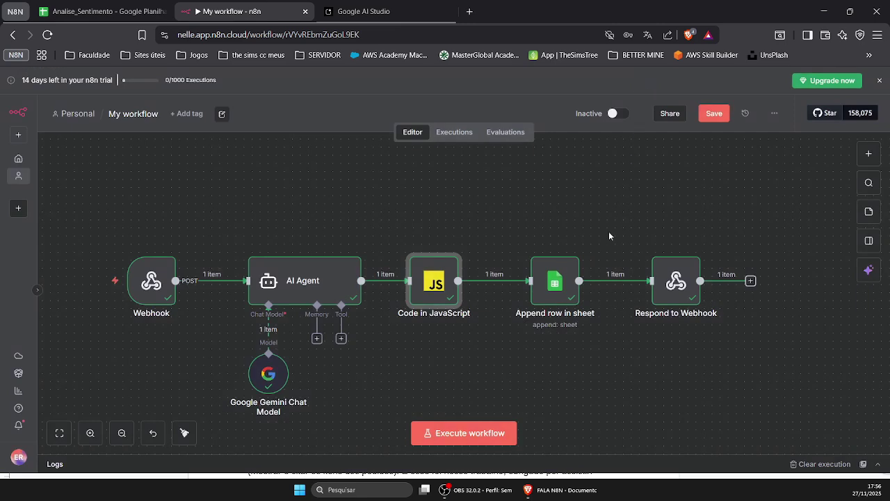
Recheck the Append row in sheet configuration, then start a test run of the workflow
{"action": "left_click", "coordinate": [556, 291]}
{"action": "double_click", "coordinate": [556, 291]}
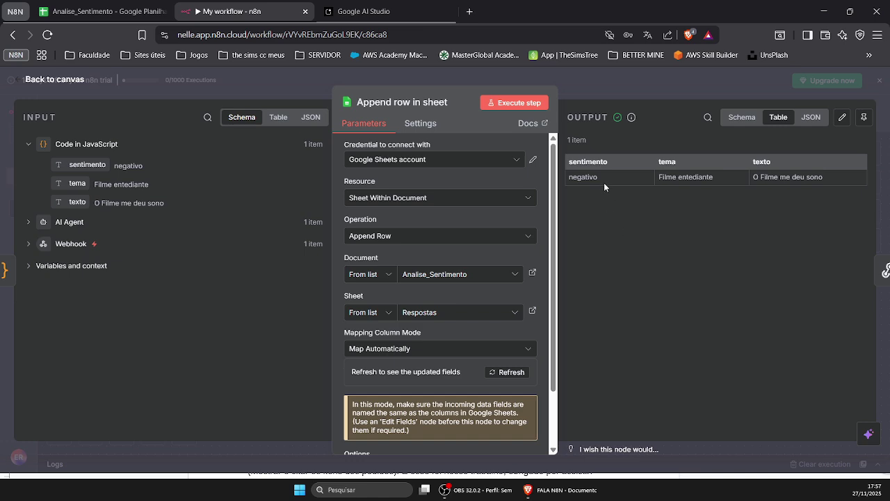
{"action": "left_click", "coordinate": [597, 95]}
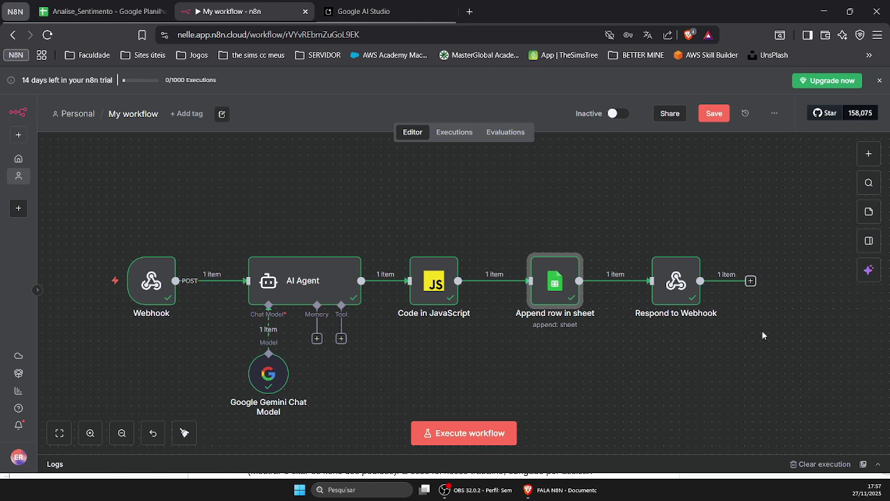
{"action": "scroll", "coordinate": [761, 333], "scroll_direction": "down", "scroll_amount": 1}
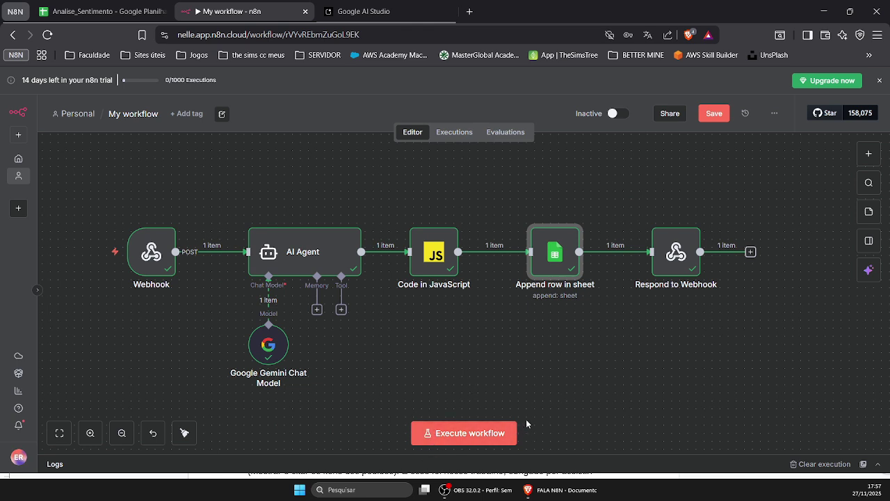
{"action": "left_click", "coordinate": [440, 435]}
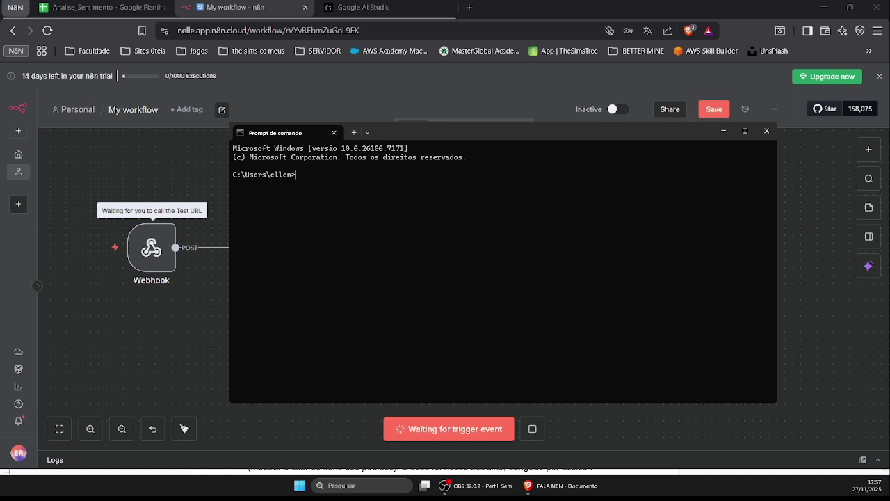
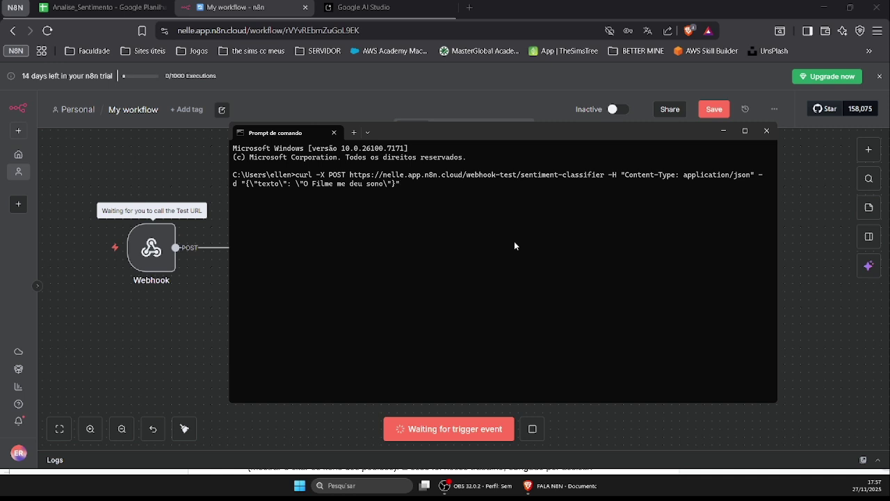
Send the curl POST with review 'O Filme me deu sono' to the test webhook
{"action": "left_click_drag", "start_coordinate": [329, 175], "coordinate": [363, 192]}
{"action": "left_click", "coordinate": [433, 187]}
{"action": "left_click_drag", "start_coordinate": [374, 192], "coordinate": [335, 193]}
{"action": "left_click", "coordinate": [428, 184]}
{"action": "key", "text": "Return"}
{"action": "key", "text": "alt+Tab"}
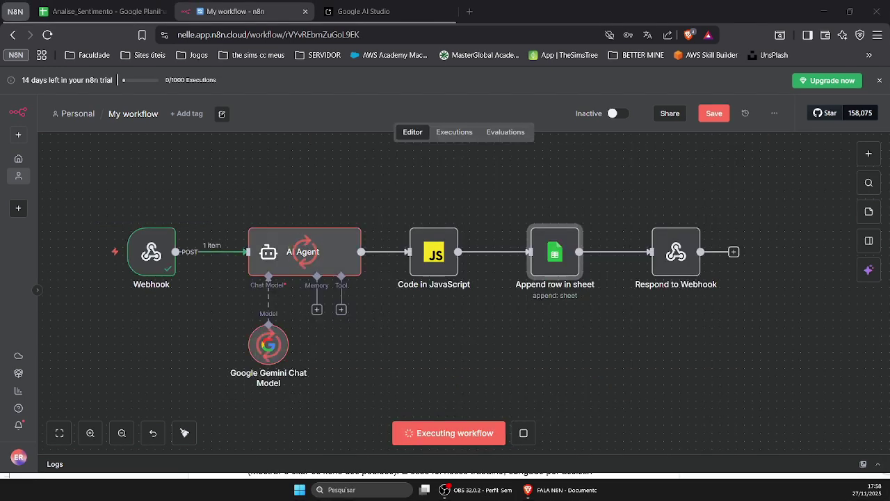
Wait for the execution to finish, then switch to the Analise_Sentimento spreadsheet
{"action": "mouse_move", "coordinate": [156, 287]}
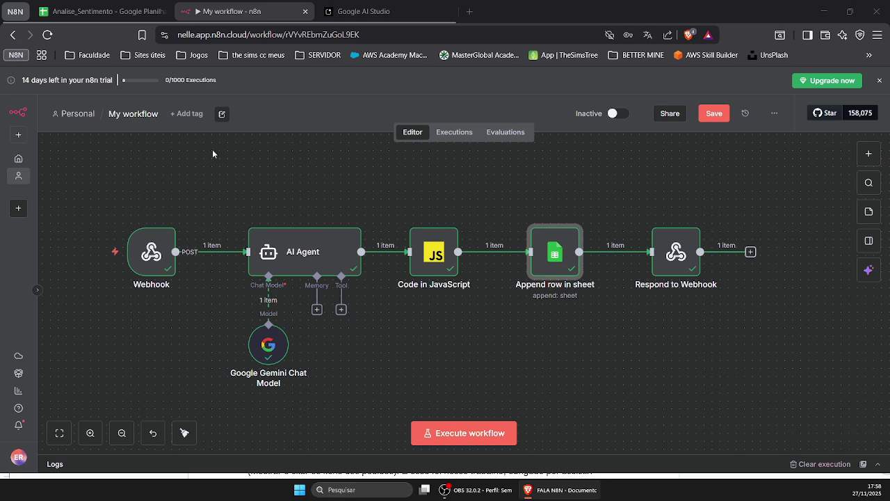
{"action": "left_click", "coordinate": [104, 11]}
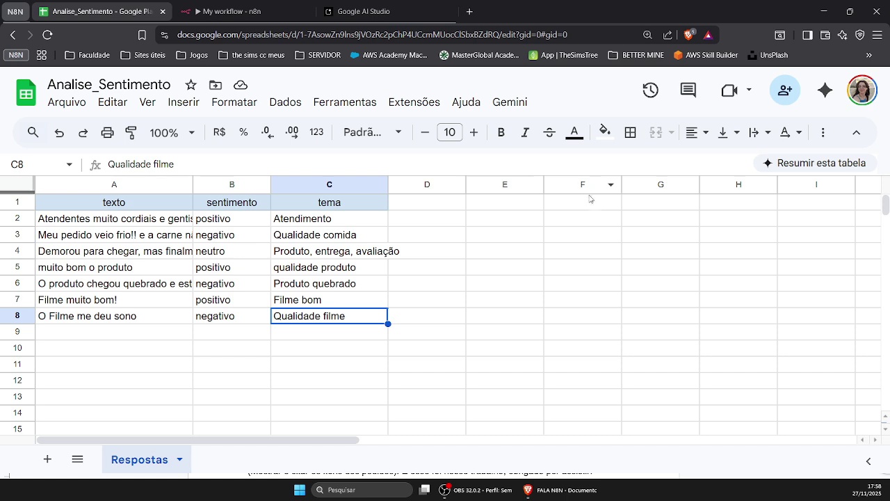
Inspect new row 8: 'O Filme me deu sono', negativo, Qualidade filme
{"action": "left_click", "coordinate": [89, 320]}
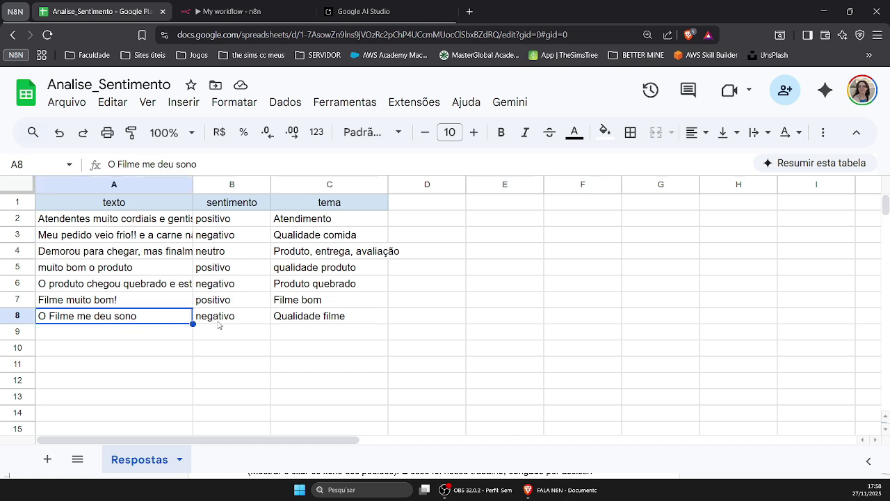
{"action": "left_click", "coordinate": [115, 203]}
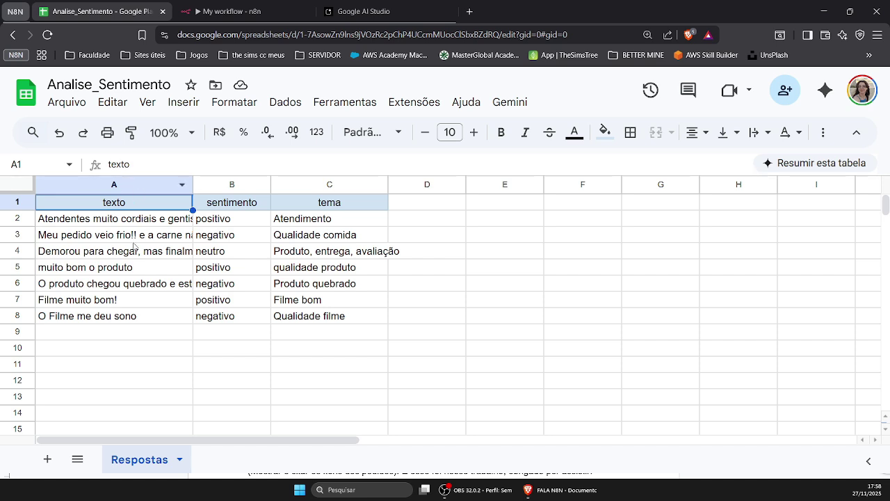
{"action": "left_click", "coordinate": [138, 315]}
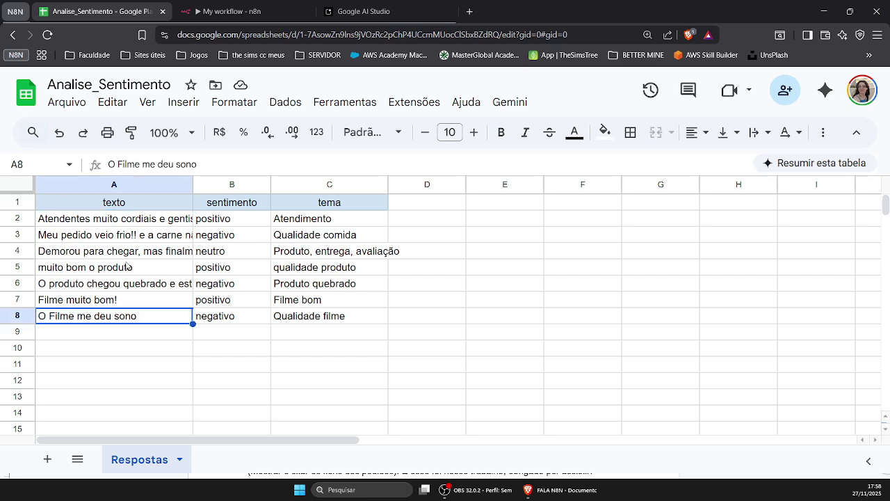
{"action": "left_click", "coordinate": [250, 318]}
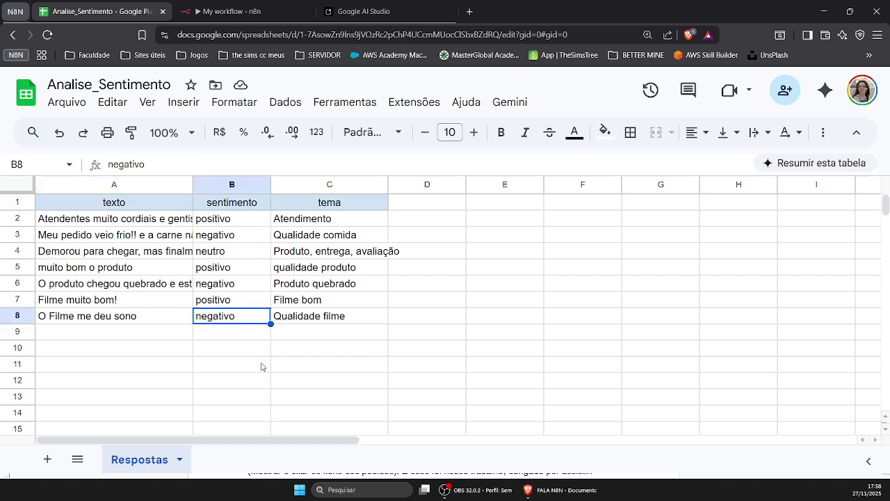
{"action": "left_click", "coordinate": [333, 319]}
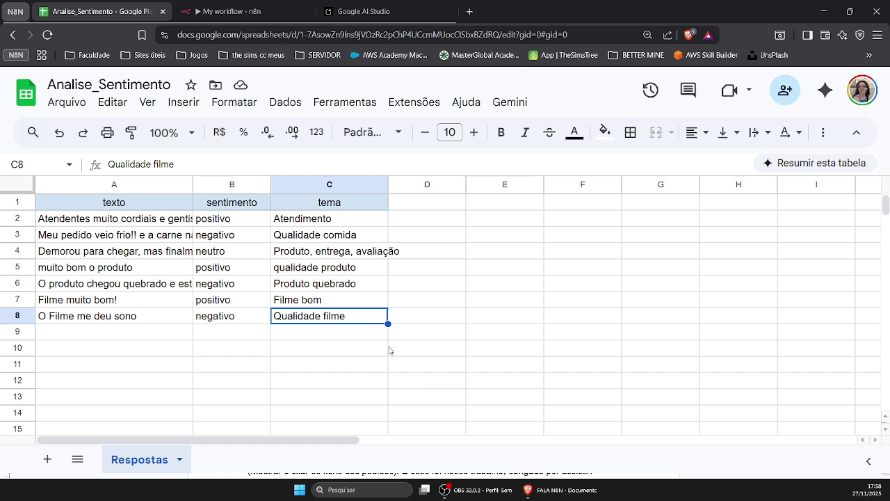
{"action": "left_click", "coordinate": [396, 321]}
{"action": "left_click", "coordinate": [250, 321]}
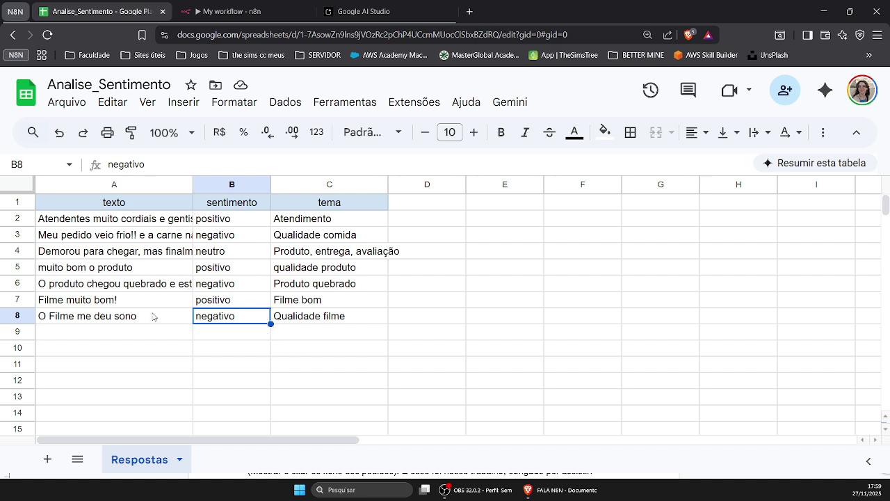
{"action": "left_click", "coordinate": [201, 207]}
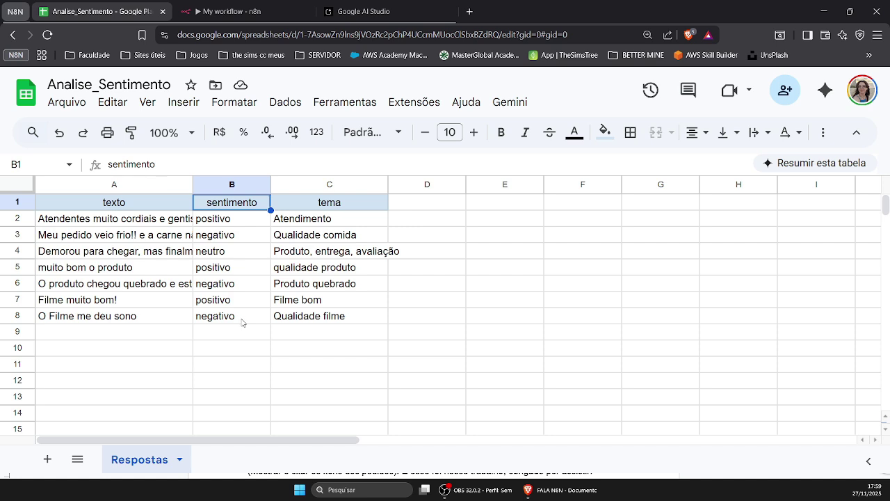
{"action": "left_click", "coordinate": [244, 320]}
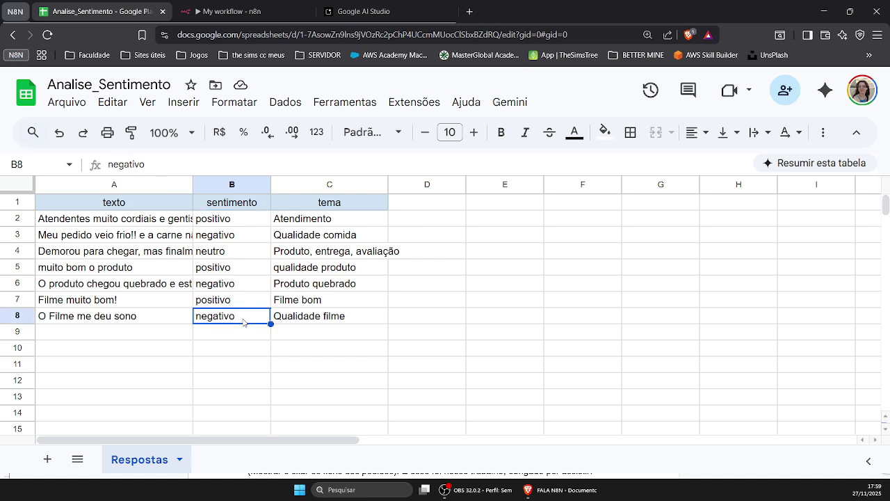
{"action": "left_click", "coordinate": [94, 324]}
{"action": "left_click", "coordinate": [201, 321]}
Check the first review in row 2, classified positivo with tema Atendimento
{"action": "left_click", "coordinate": [144, 227]}
{"action": "left_click", "coordinate": [222, 226]}
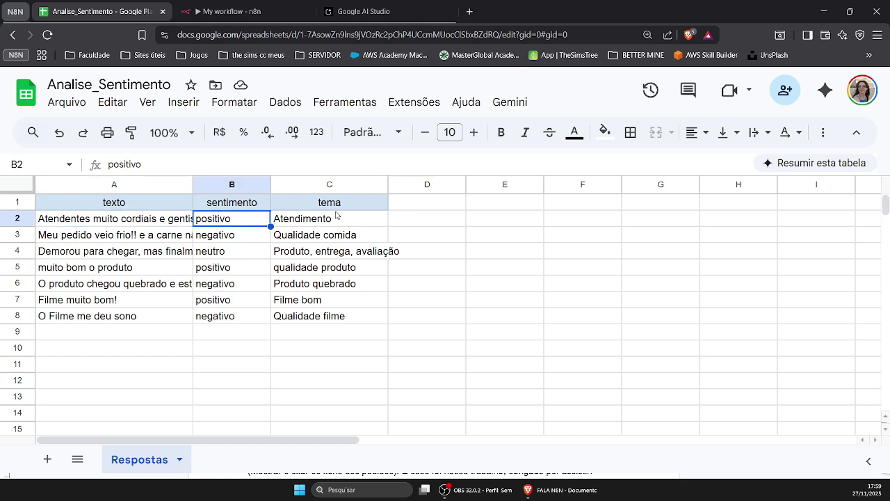
{"action": "left_click", "coordinate": [346, 225]}
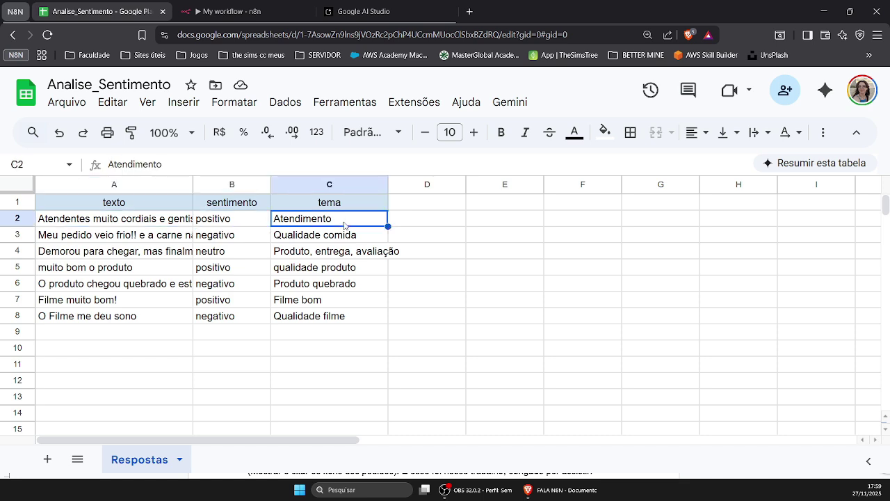
{"action": "left_click", "coordinate": [84, 224]}
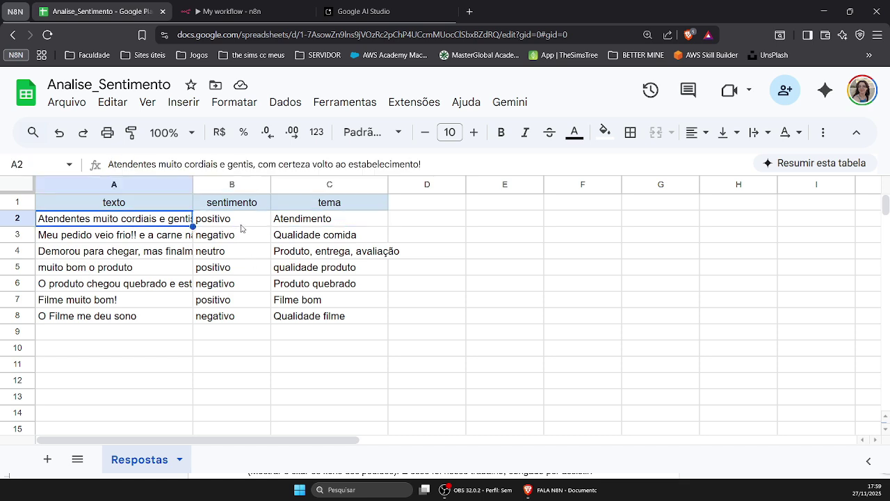
{"action": "left_click", "coordinate": [242, 224]}
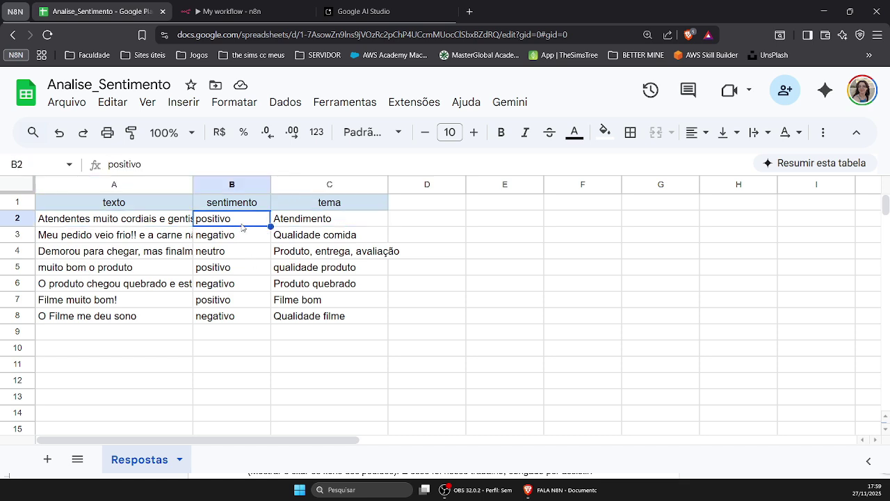
{"action": "left_click", "coordinate": [323, 224]}
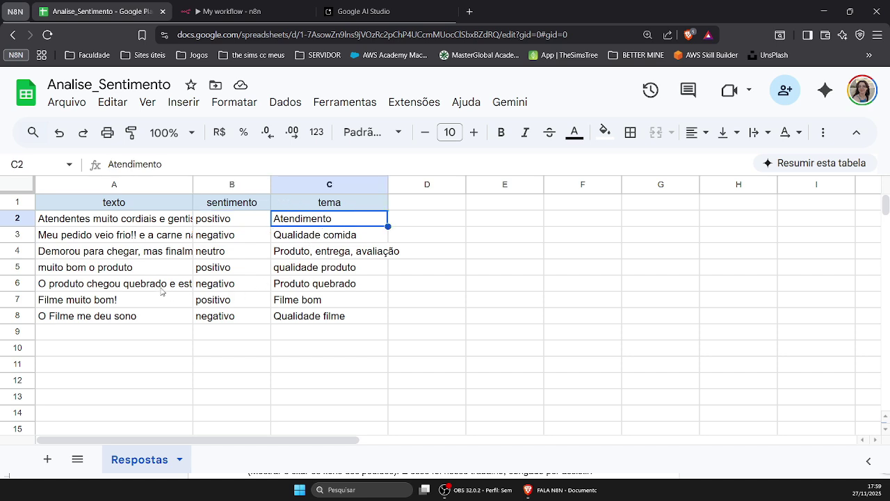
Read the reviews in rows 6, 5 and 4, including row 4's neutro sentiment and tema
{"action": "left_click", "coordinate": [139, 284]}
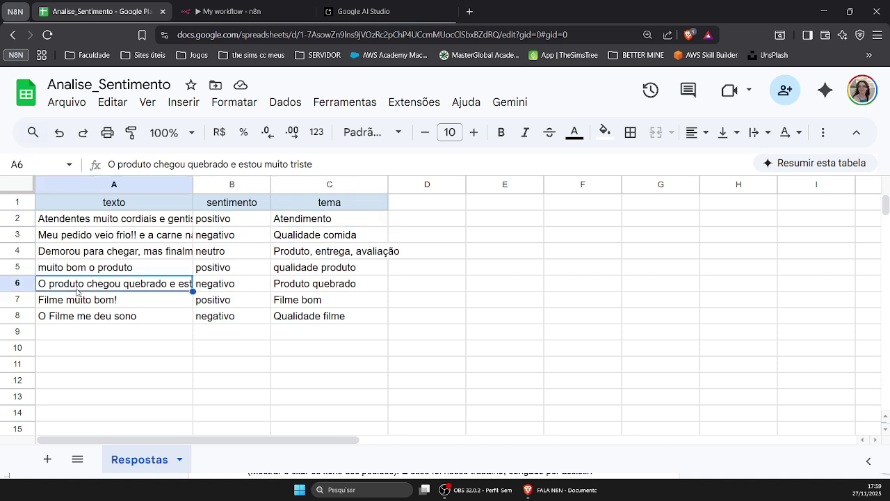
{"action": "left_click", "coordinate": [144, 268]}
{"action": "left_click", "coordinate": [118, 255]}
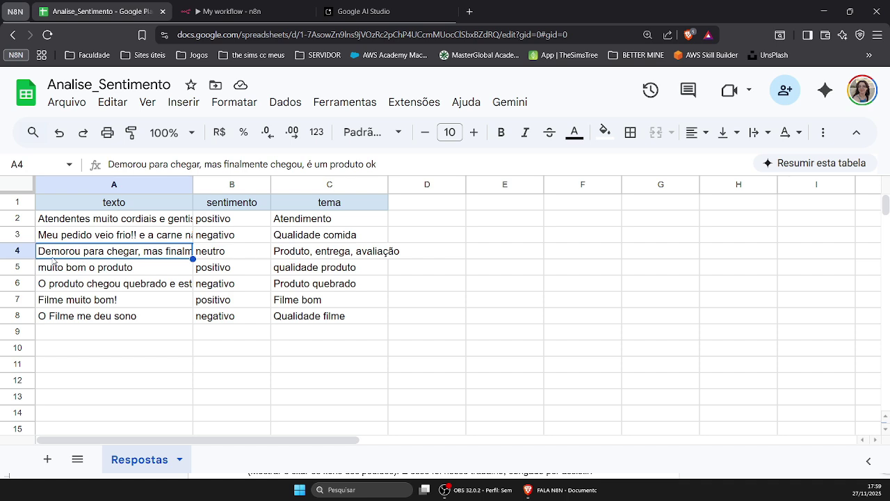
{"action": "double_click", "coordinate": [164, 252]}
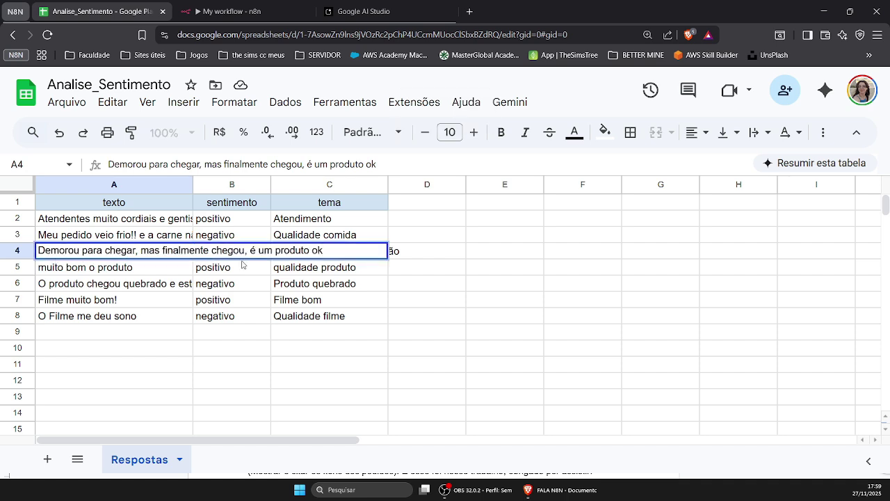
{"action": "left_click", "coordinate": [491, 262]}
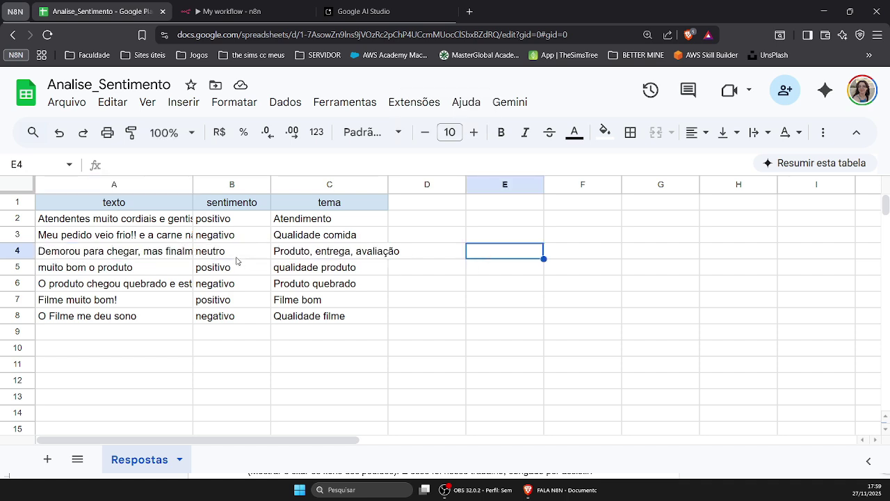
{"action": "left_click", "coordinate": [237, 259]}
{"action": "left_click", "coordinate": [305, 258]}
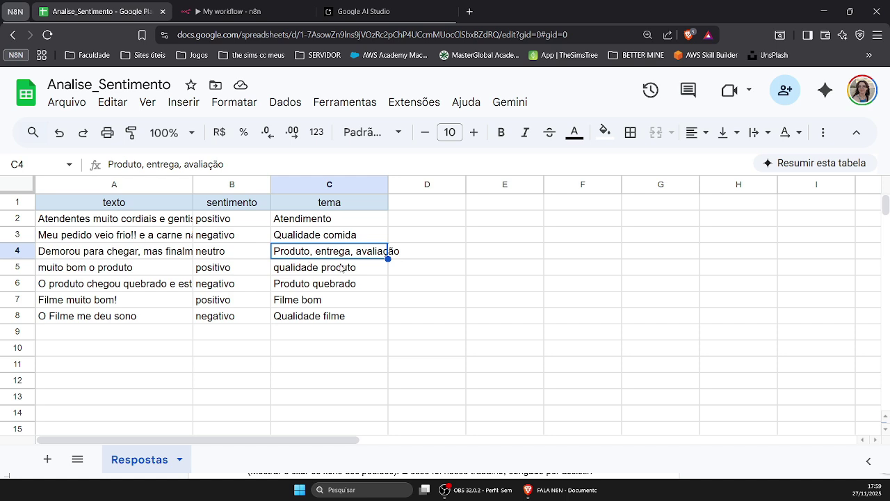
{"action": "left_click", "coordinate": [413, 258]}
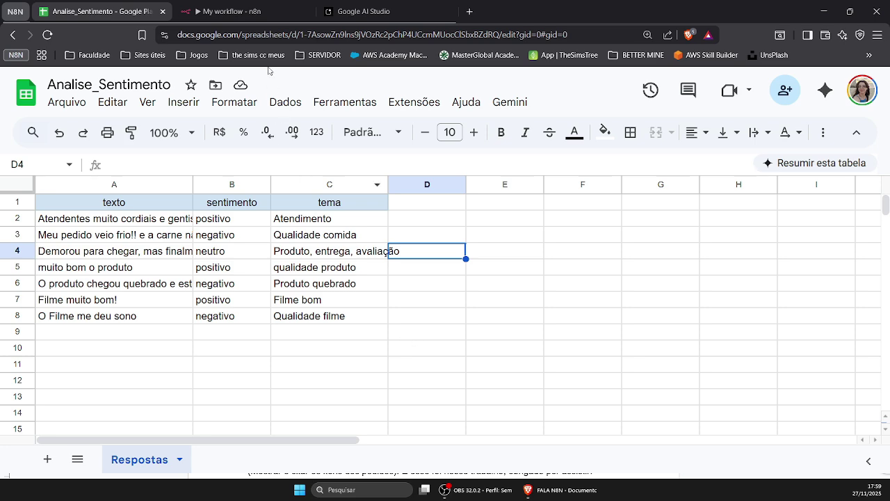
{"action": "left_click", "coordinate": [254, 11]}
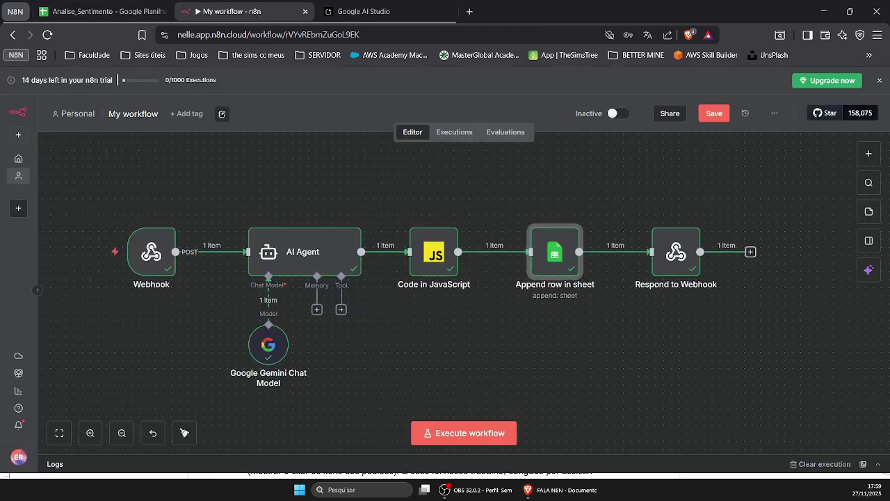
Execute the workflow again so the Webhook waits for its test URL call
{"action": "left_click", "coordinate": [498, 432]}
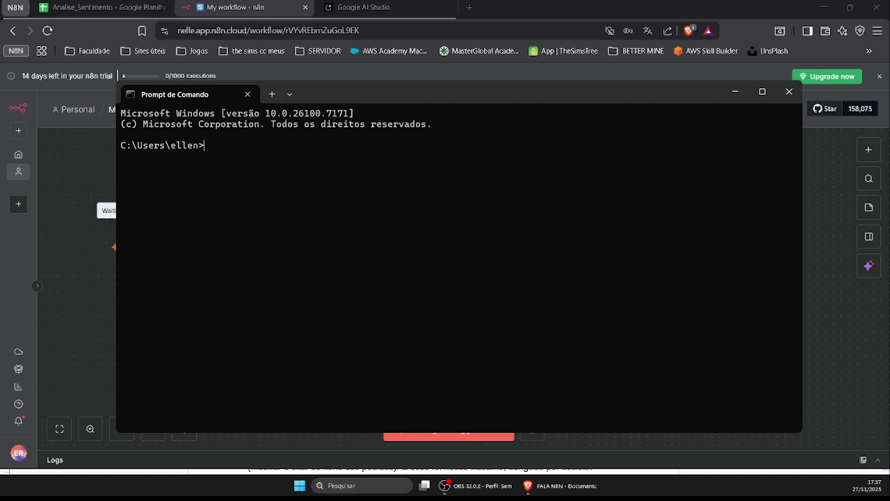
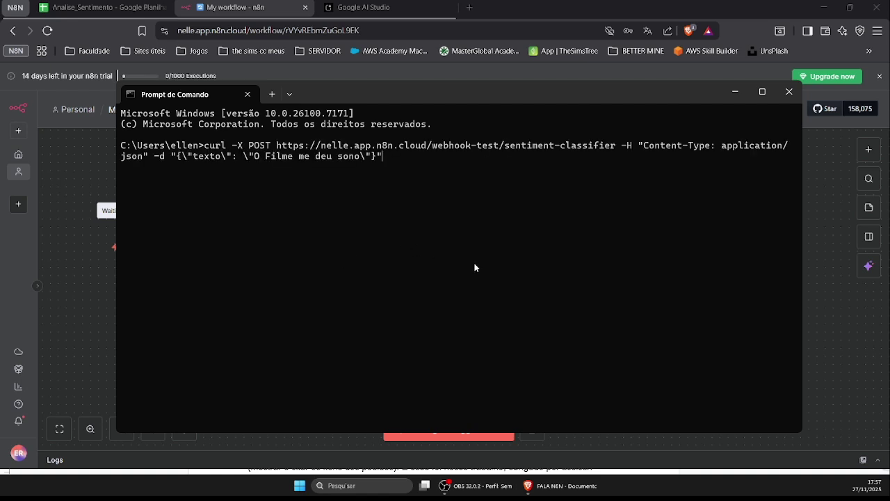
Resend the curl request with the texto value changed to 'O Filme foi muito bom'
{"action": "key", "text": "Left"}
{"action": "key", "text": "BackSpace"}
{"action": "key", "text": "BackSpace"}
{"action": "key", "text": "BackSpace"}
{"action": "key", "text": "BackSpace"}
{"action": "key", "text": "BackSpace"}
{"action": "key", "text": "BackSpace"}
{"action": "key", "text": "BackSpace"}
{"action": "key", "text": "BackSpace"}
{"action": "key", "text": "BackSpace"}
{"action": "key", "text": "BackSpace"}
{"action": "key", "text": "BackSpace"}
{"action": "key", "text": "BackSpace"}
{"action": "key", "text": "BackSpace"}
{"action": "key", "text": "BackSpace"}
{"action": "key", "text": "BackSpace"}
{"action": "key", "text": "BackSpace"}
{"action": "key", "text": "BackSpace"}
{"action": "type", "text": "Filme foi"}
{"action": "type", "text": "to bom"}
{"action": "key", "text": "Return"}
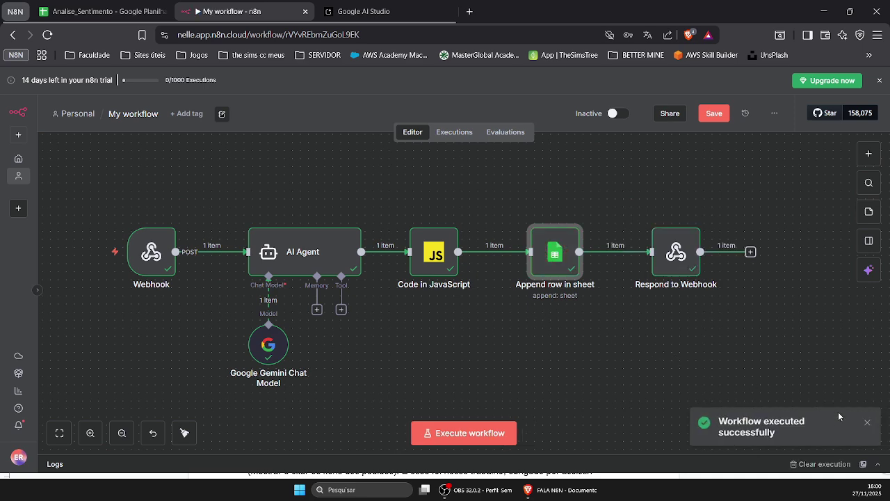
Verify row 9 reads 'O Filme foi muito bom', positivo, Avaliação de filme
{"action": "left_click", "coordinate": [104, 11]}
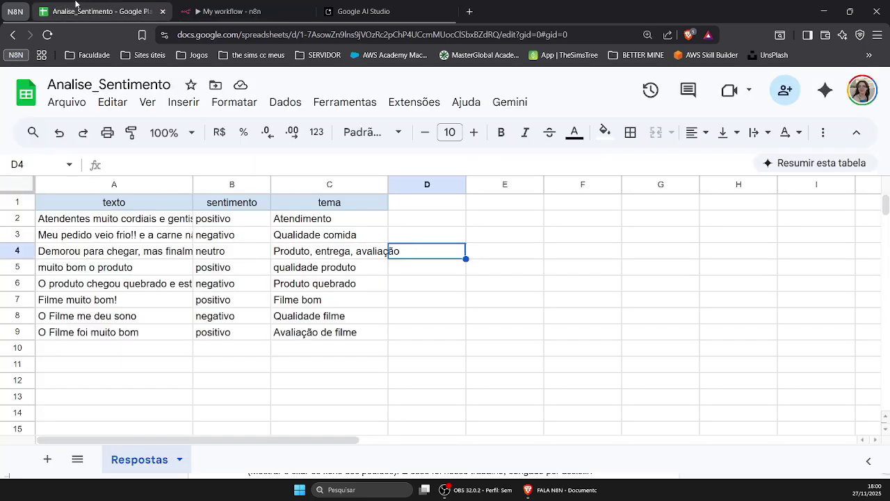
{"action": "left_click", "coordinate": [73, 334]}
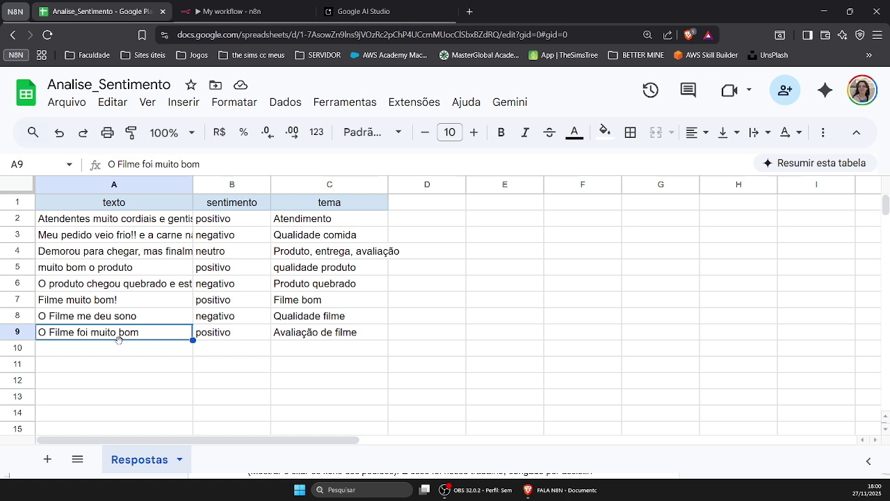
{"action": "left_click", "coordinate": [239, 336]}
{"action": "left_click", "coordinate": [340, 341]}
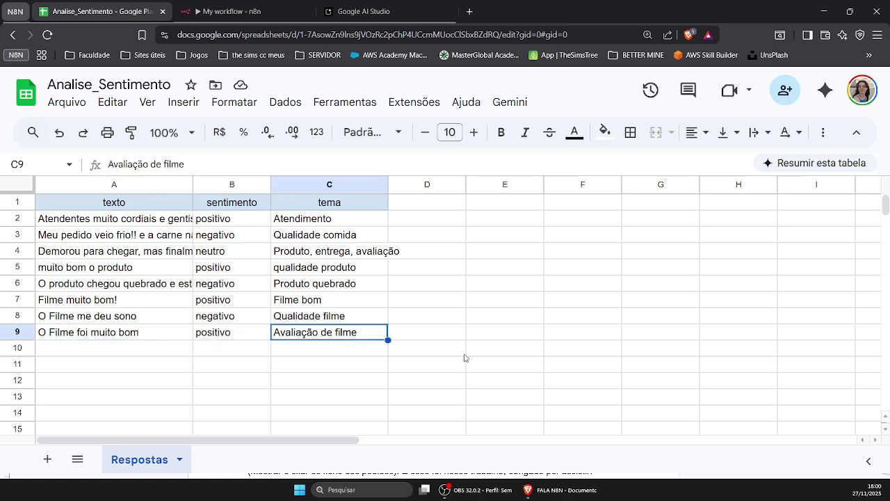
{"action": "left_click", "coordinate": [452, 341]}
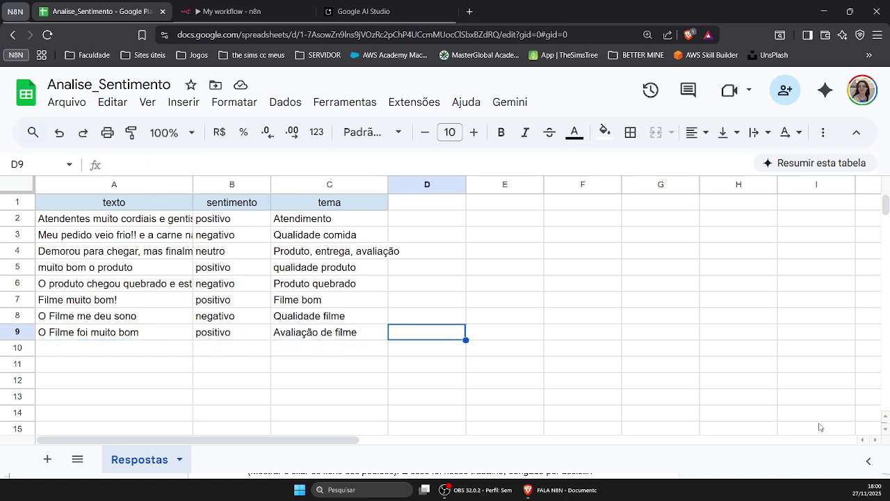
{"action": "left_click", "coordinate": [230, 11]}
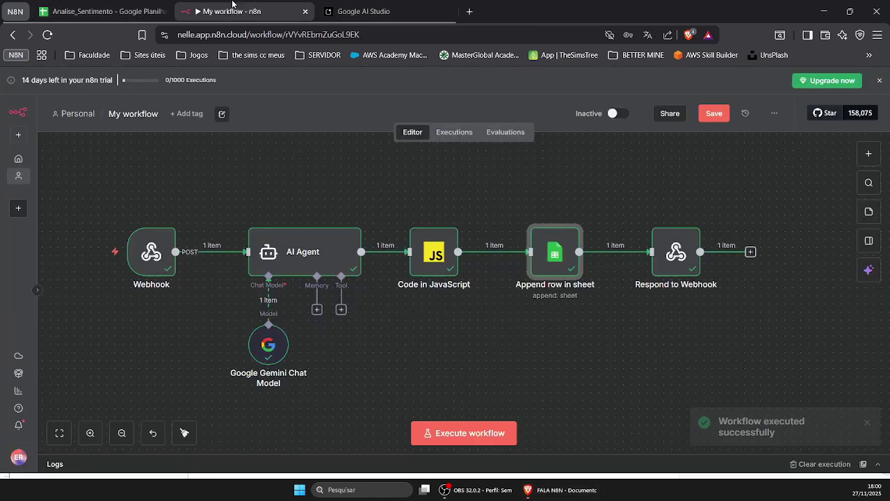